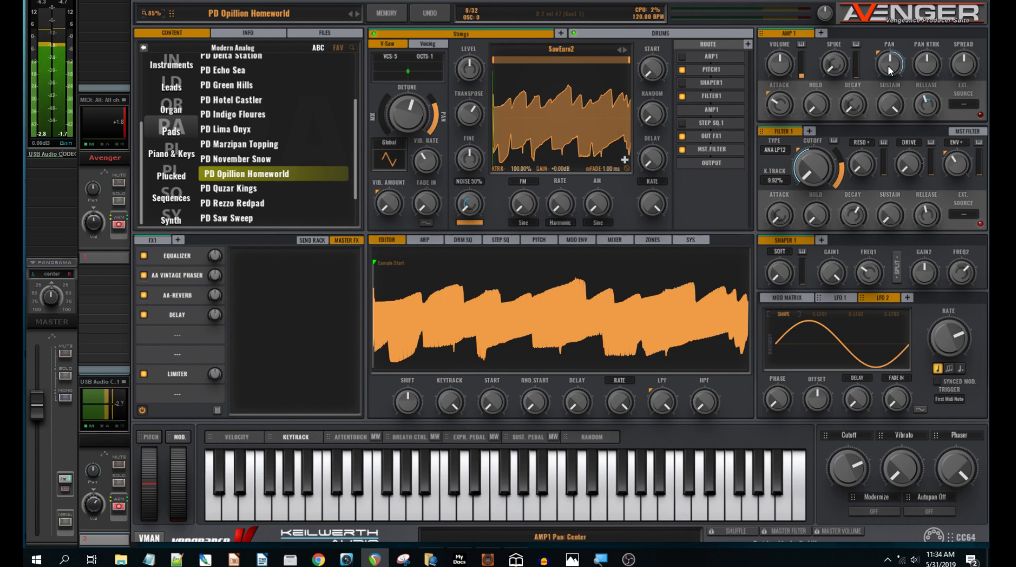
Initialize the patch from the MEMORY menu, replacing PD Opillion Homeworld with the Init Preset
{"action": "left_click", "coordinate": [382, 14]}
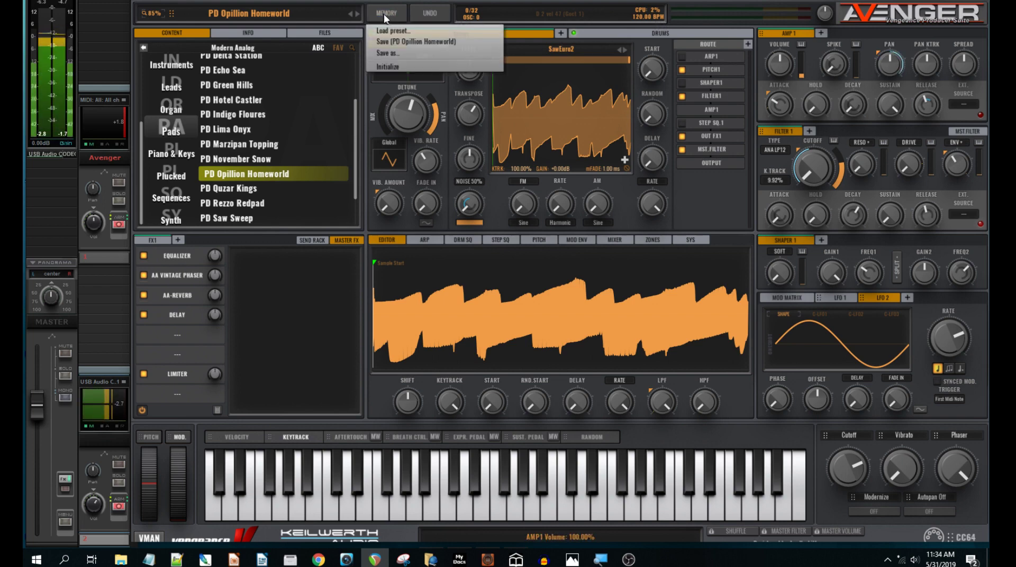
{"action": "left_click", "coordinate": [404, 66]}
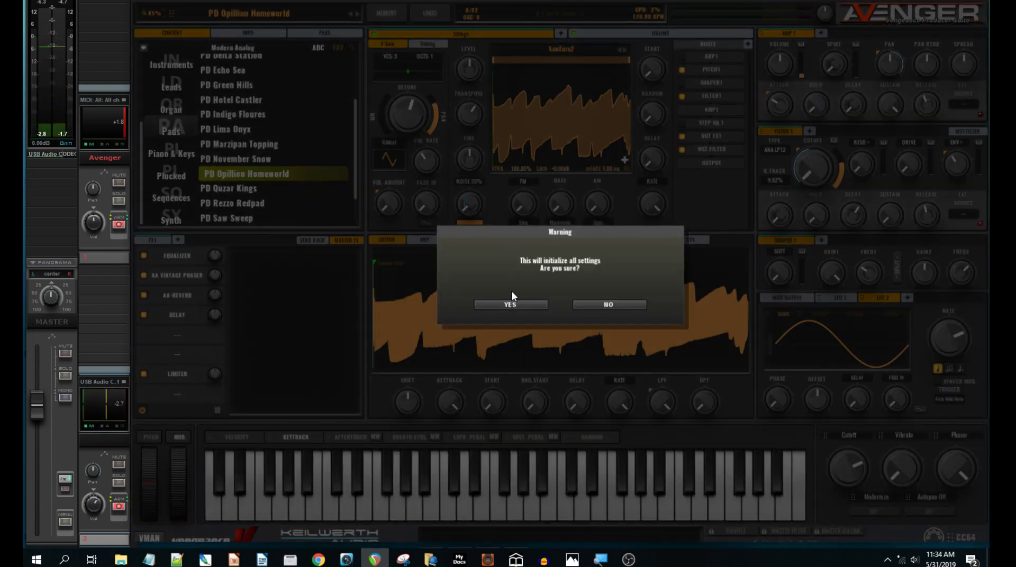
{"action": "left_click", "coordinate": [511, 306]}
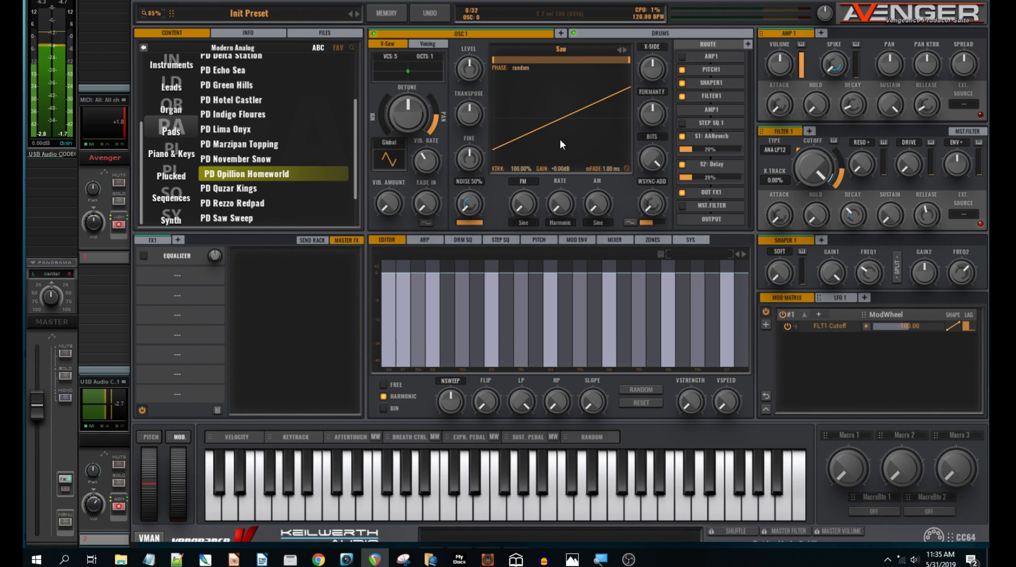
Raise oscillator 1's VSaw Mix and transpose, and lift the reverb send to about 40% and delay to 24%
{"action": "left_click_drag", "start_coordinate": [386, 128], "coordinate": [438, 101]}
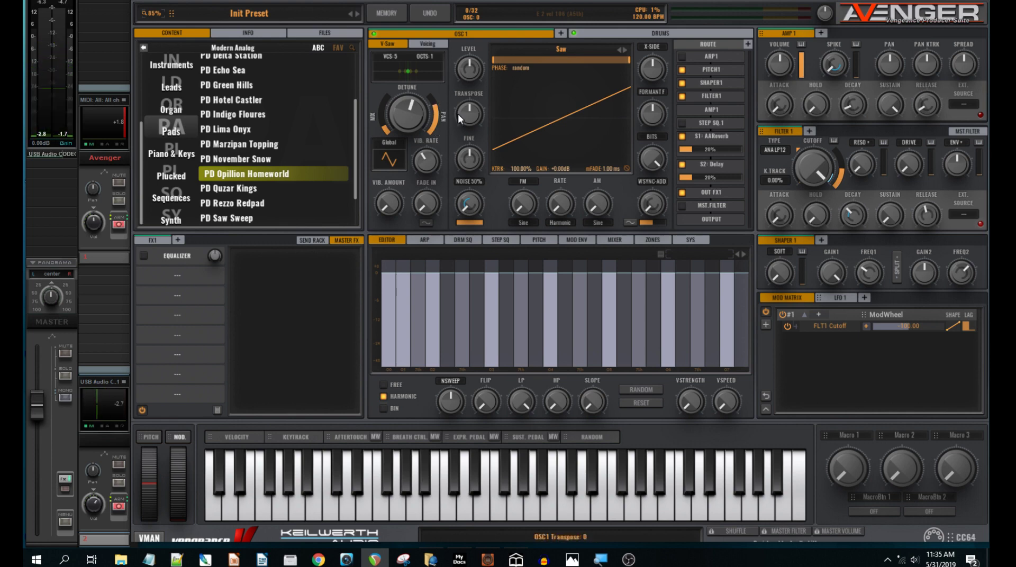
{"action": "left_click_drag", "start_coordinate": [467, 115], "coordinate": [468, 93]}
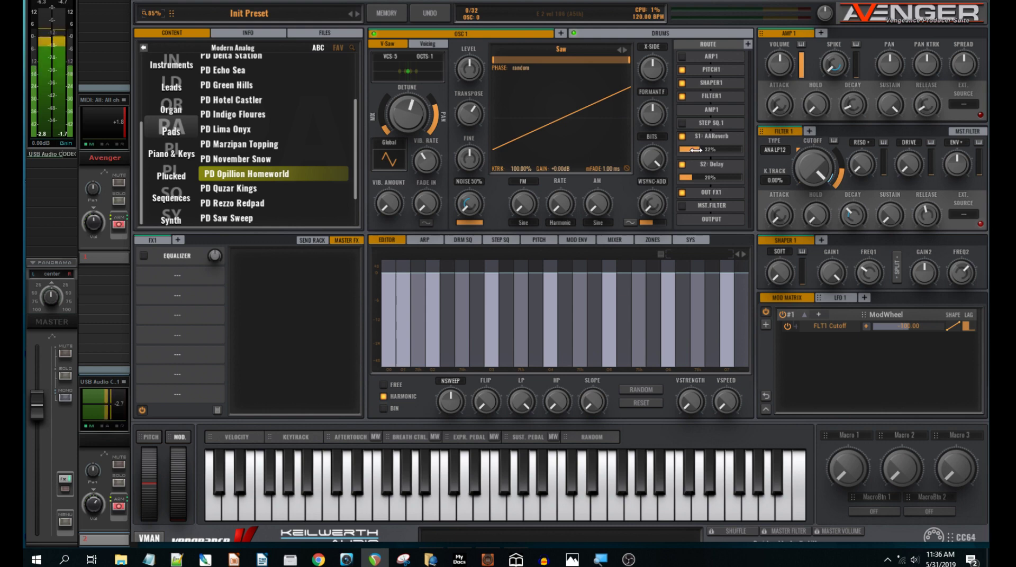
{"action": "left_click_drag", "start_coordinate": [688, 150], "coordinate": [700, 153]}
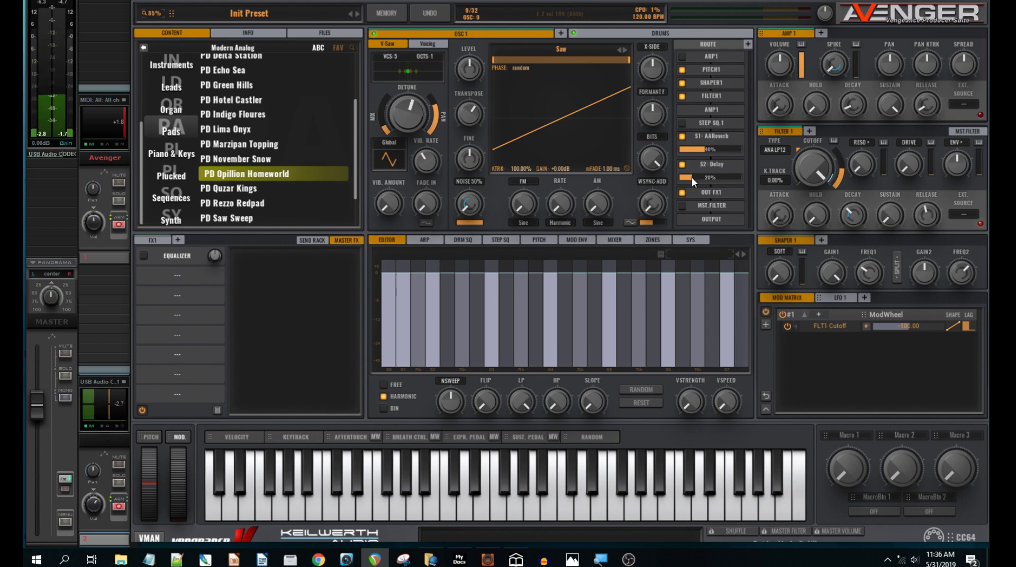
{"action": "left_click_drag", "start_coordinate": [691, 176], "coordinate": [698, 179]}
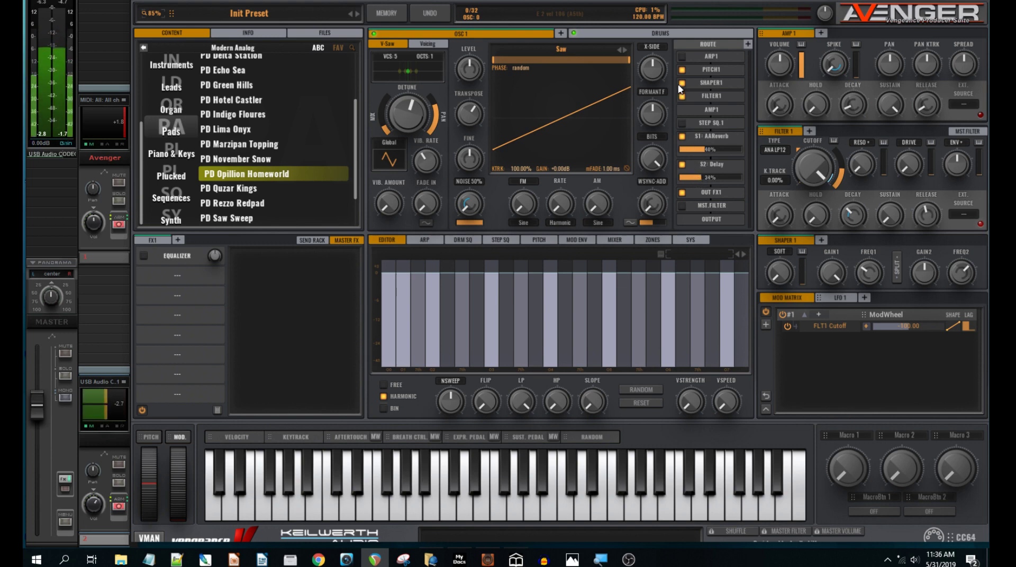
Halve AMP1 velocity, set a steeper attack of about 460 ms and a release of about 1514 ms
{"action": "left_click_drag", "start_coordinate": [801, 63], "coordinate": [805, 68]}
{"action": "mouse_move", "coordinate": [780, 110]}
{"action": "left_mouse_down"}
{"action": "mouse_move", "coordinate": [779, 78]}
{"action": "mouse_move", "coordinate": [780, 108]}
{"action": "left_mouse_up"}
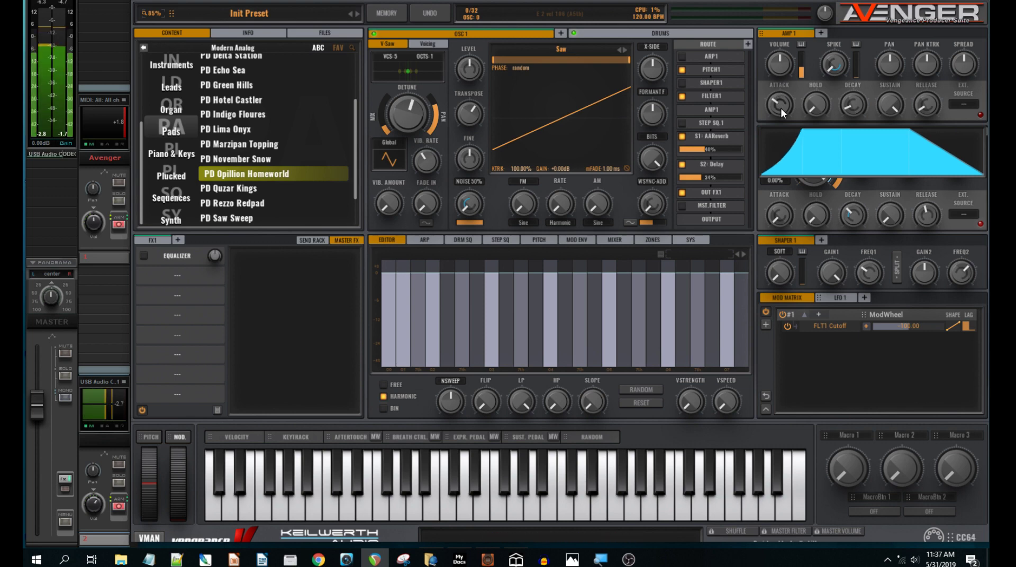
{"action": "left_click_drag", "start_coordinate": [780, 108], "coordinate": [780, 109]}
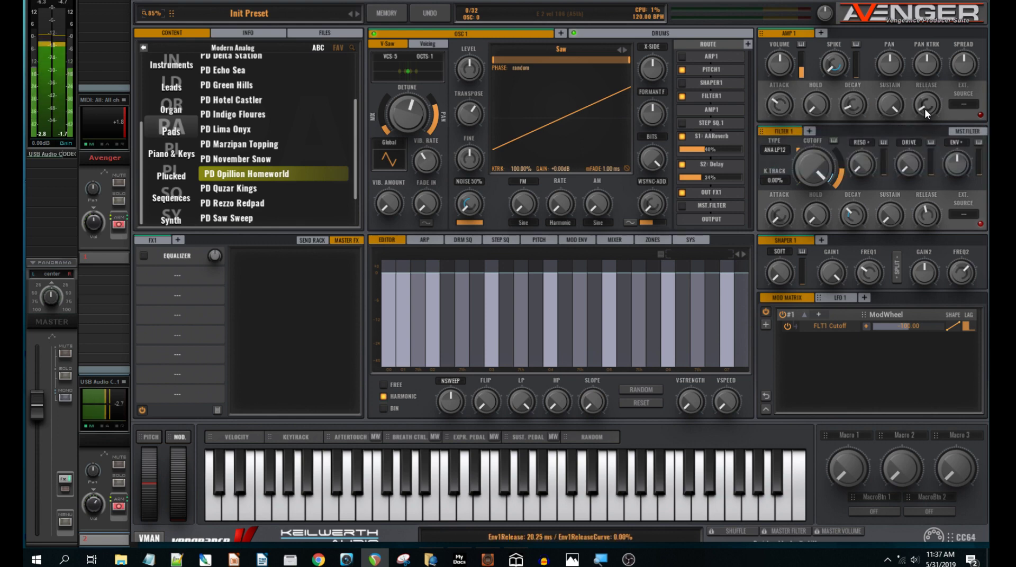
{"action": "mouse_move", "coordinate": [925, 109]}
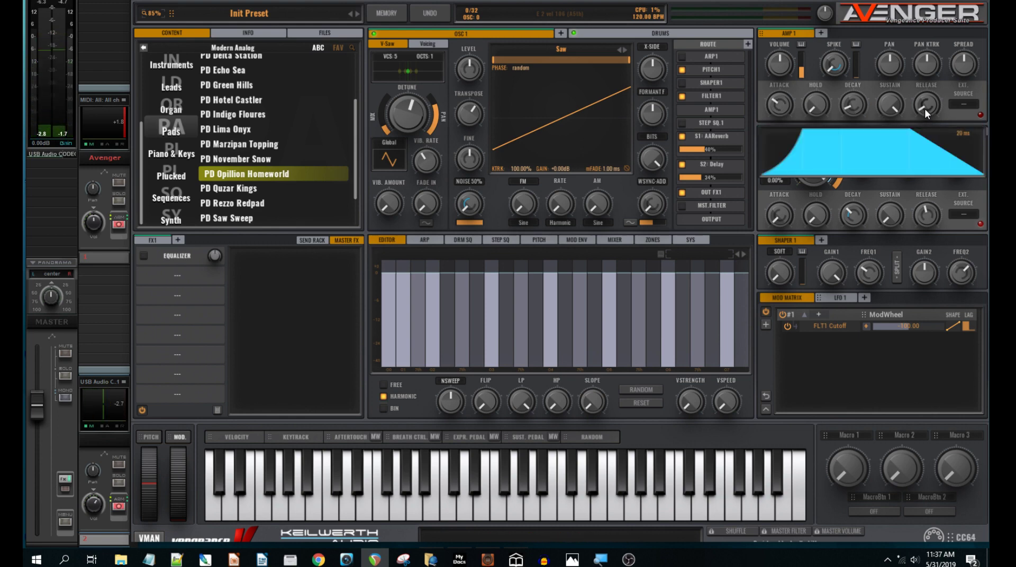
{"action": "left_click_drag", "start_coordinate": [925, 108], "coordinate": [922, 75]}
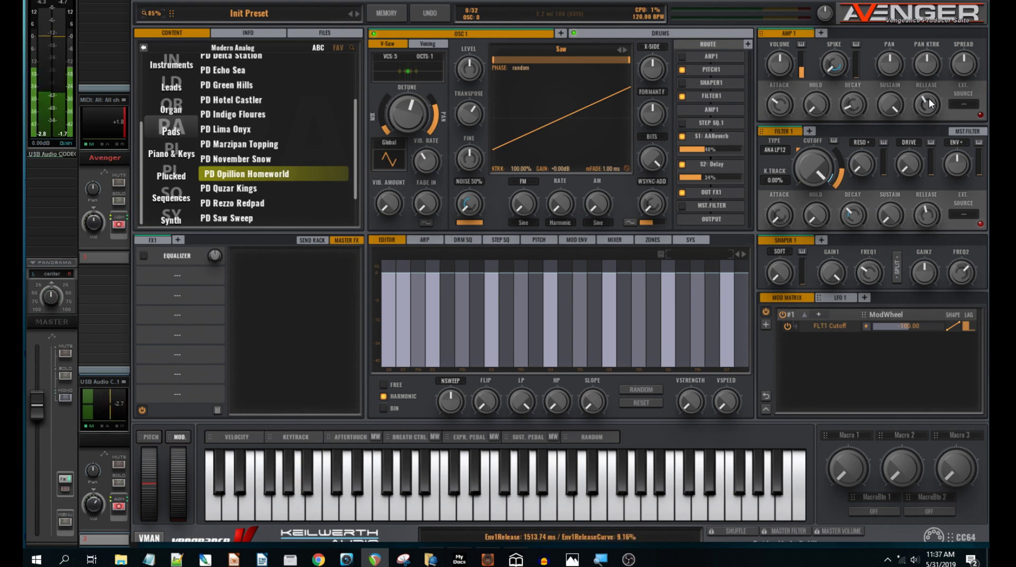
Turn Filter 1 cutoff down slightly, set ENV to about -15%, and lengthen the filter decay
{"action": "left_click_drag", "start_coordinate": [813, 167], "coordinate": [813, 196]}
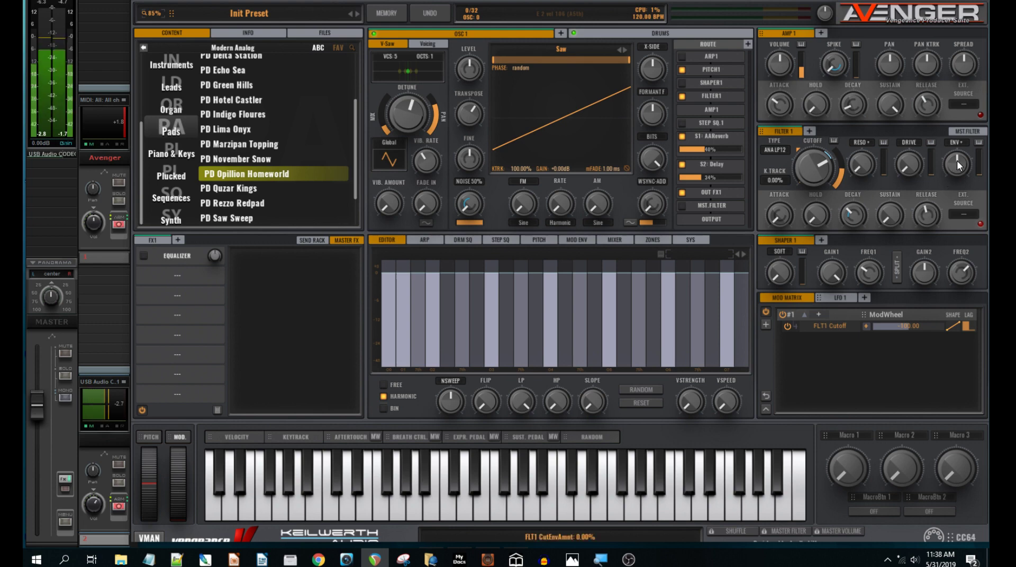
{"action": "left_click_drag", "start_coordinate": [956, 165], "coordinate": [955, 175]}
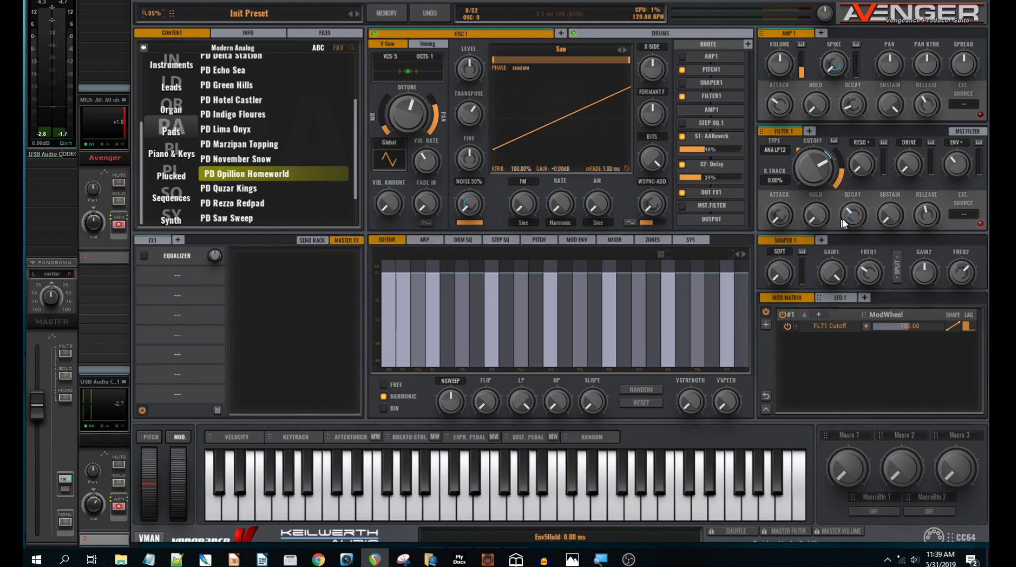
{"action": "left_click_drag", "start_coordinate": [856, 217], "coordinate": [853, 189]}
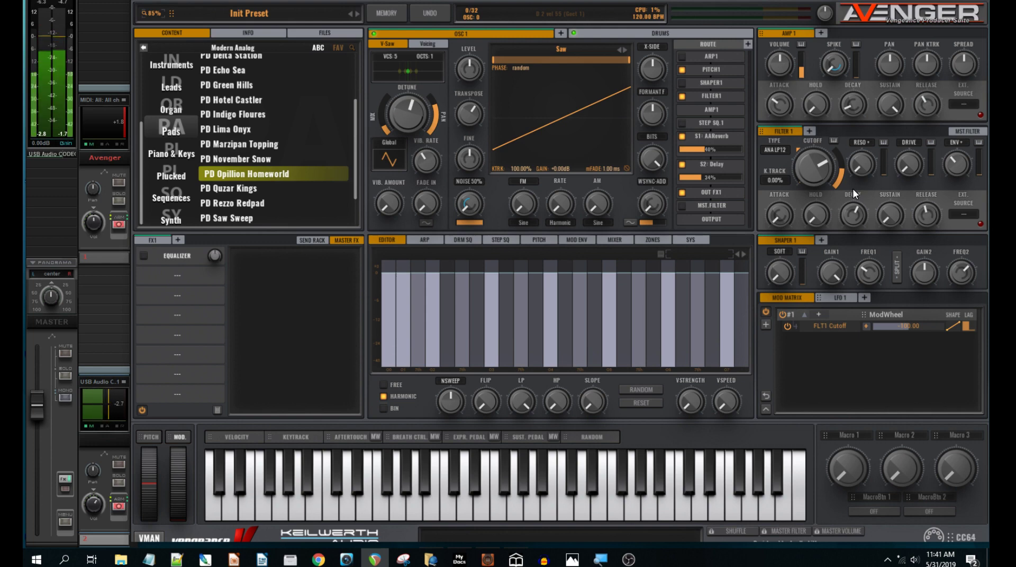
Assign LFO 1 to the AMP1 Pan knob and set that Mod Matrix amount to 100
{"action": "left_click", "coordinate": [845, 301]}
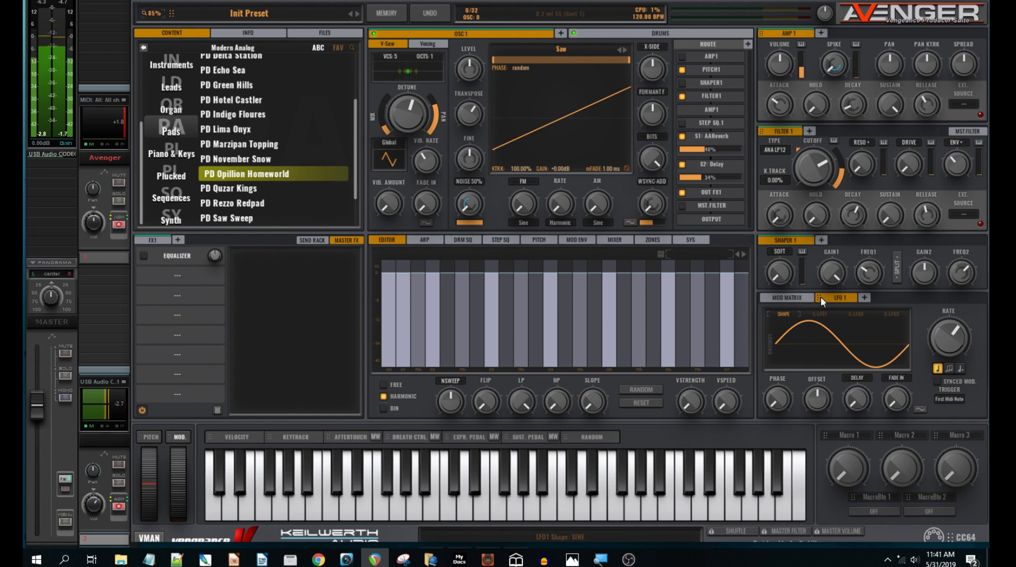
{"action": "mouse_move", "coordinate": [819, 297]}
{"action": "left_mouse_down"}
{"action": "mouse_move", "coordinate": [847, 211]}
{"action": "mouse_move", "coordinate": [862, 81]}
{"action": "mouse_move", "coordinate": [895, 64]}
{"action": "left_mouse_up"}
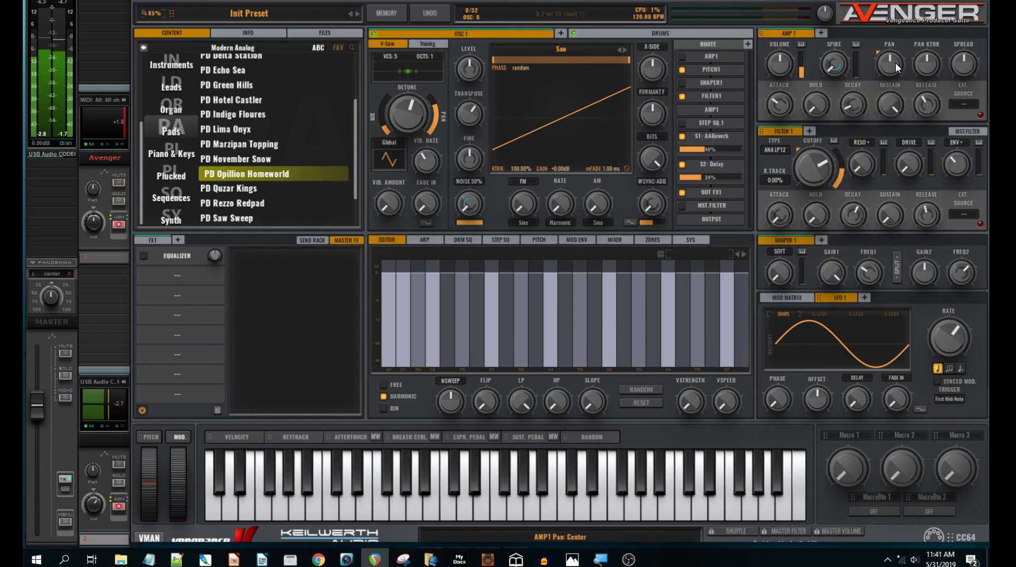
{"action": "left_click", "coordinate": [800, 299]}
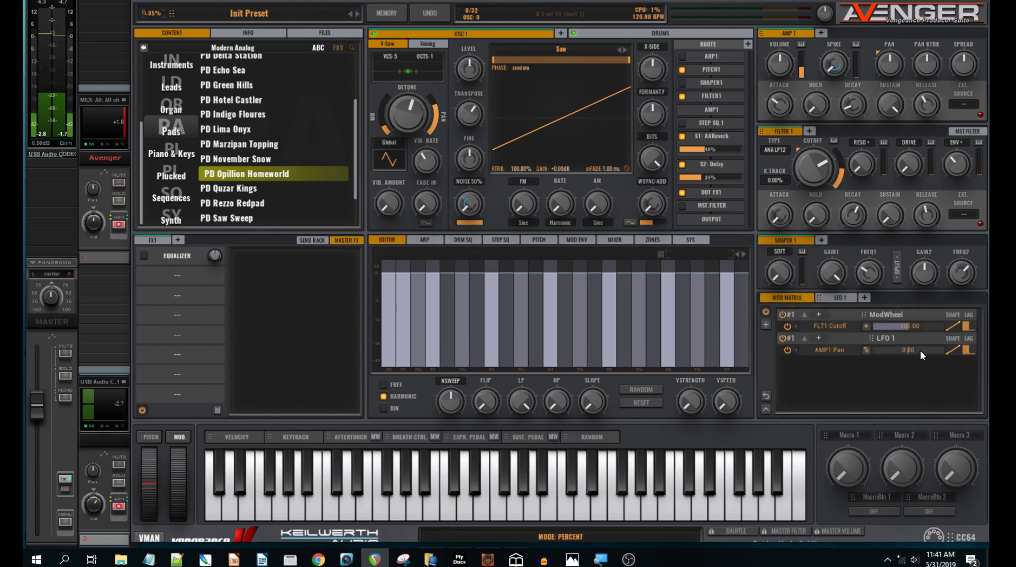
{"action": "left_click_drag", "start_coordinate": [922, 350], "coordinate": [982, 347]}
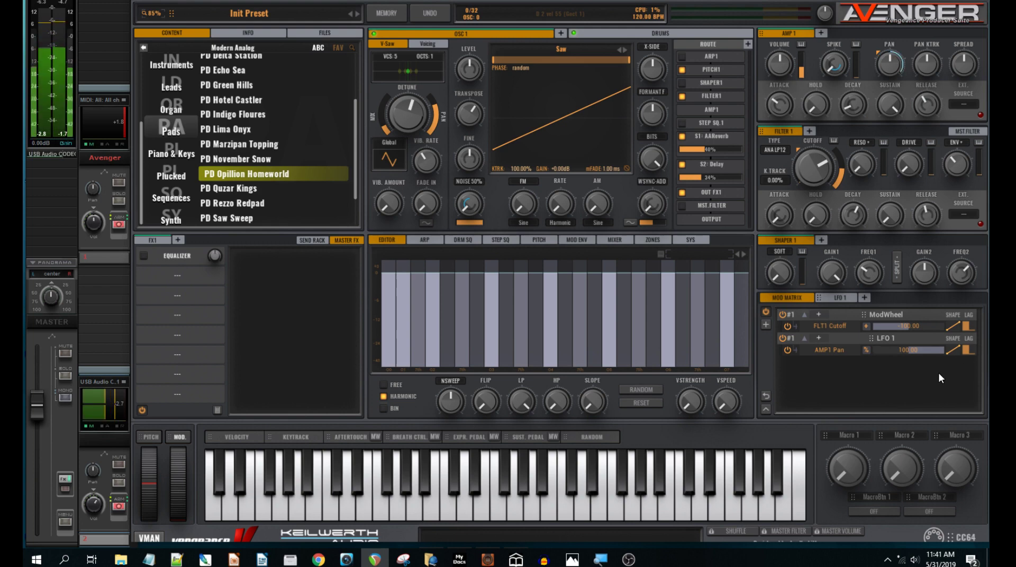
{"action": "left_click", "coordinate": [842, 299]}
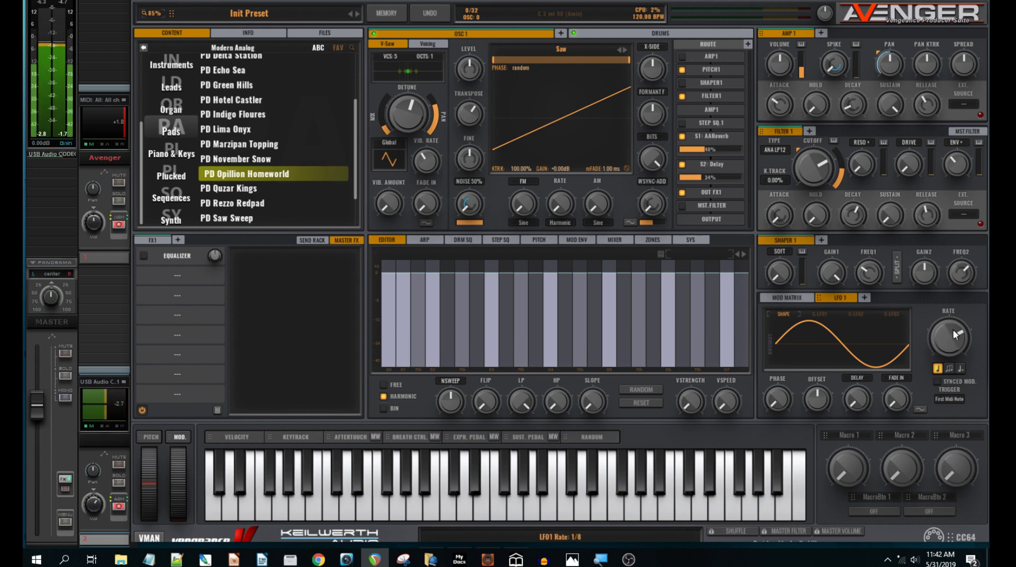
Scroll the LFO 1 Rate knob and leave it at 1/8
{"action": "scroll", "coordinate": [953, 329], "scroll_direction": "down", "scroll_amount": 1}
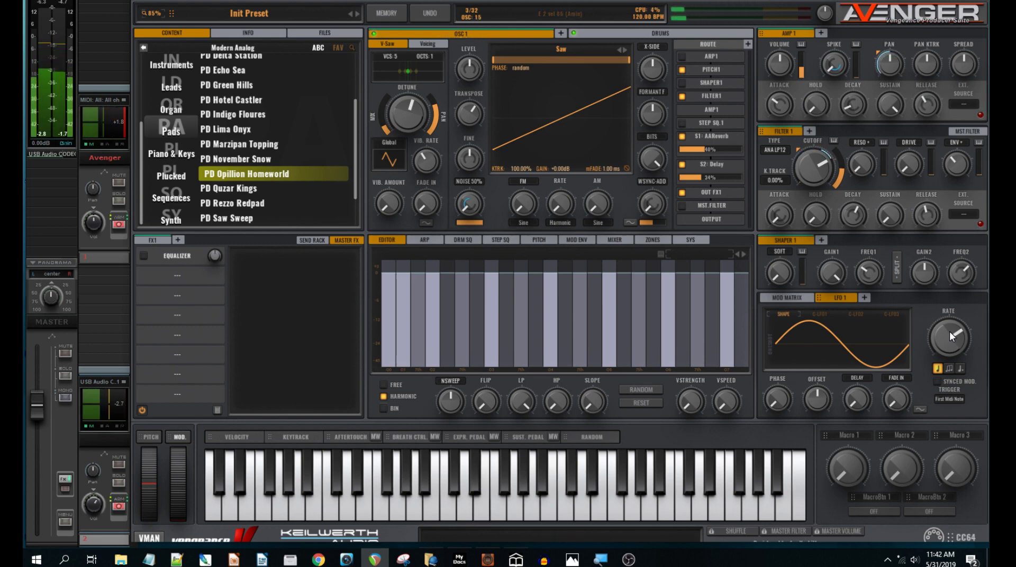
{"action": "mouse_move", "coordinate": [948, 331]}
{"action": "scroll", "coordinate": [949, 336], "scroll_direction": "up", "scroll_amount": 1}
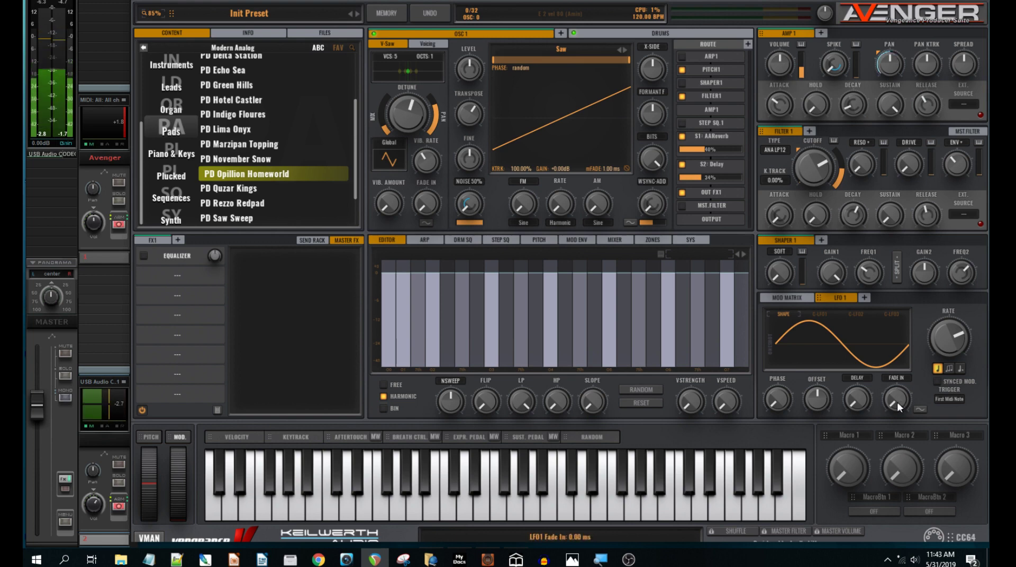
Turn the LFO 1 FADE IN knob up to its 1000 ms maximum
{"action": "left_click_drag", "start_coordinate": [897, 402], "coordinate": [897, 384]}
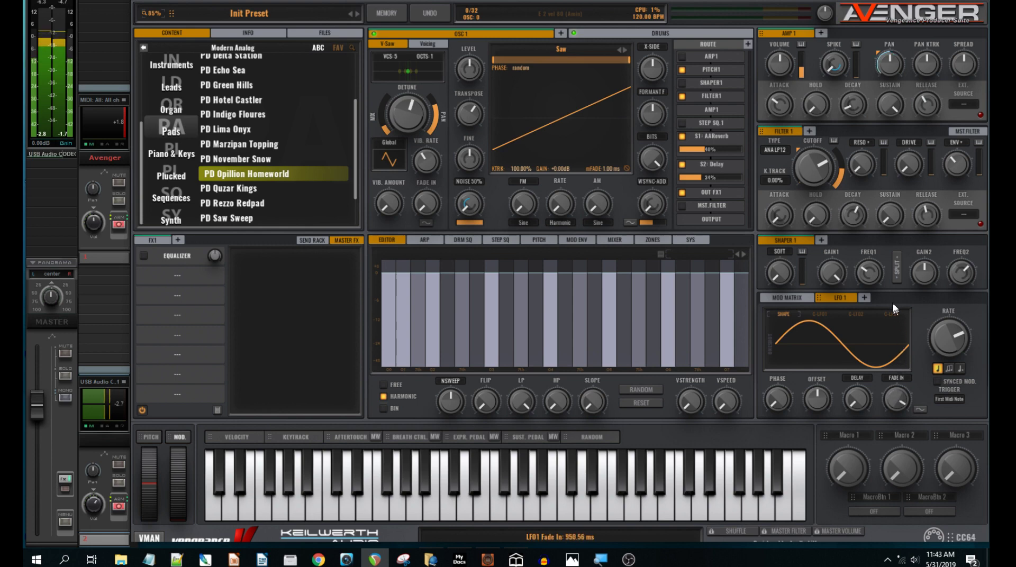
{"action": "left_click_drag", "start_coordinate": [890, 301], "coordinate": [889, 278]}
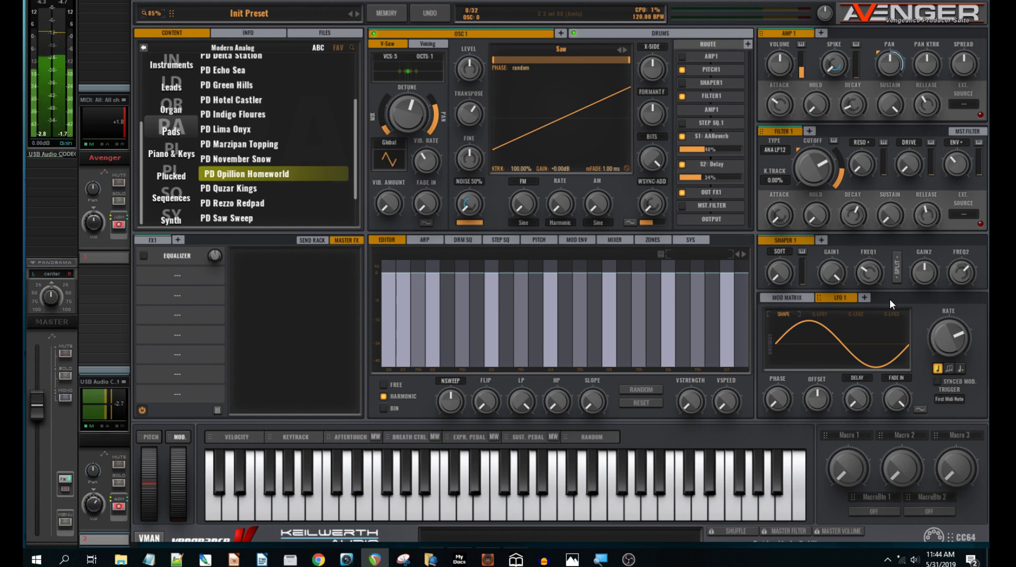
Load SawEuro2 into oscillator 1, raise its VSaw Mix, and enable a detuned second voice
{"action": "left_click", "coordinate": [561, 47]}
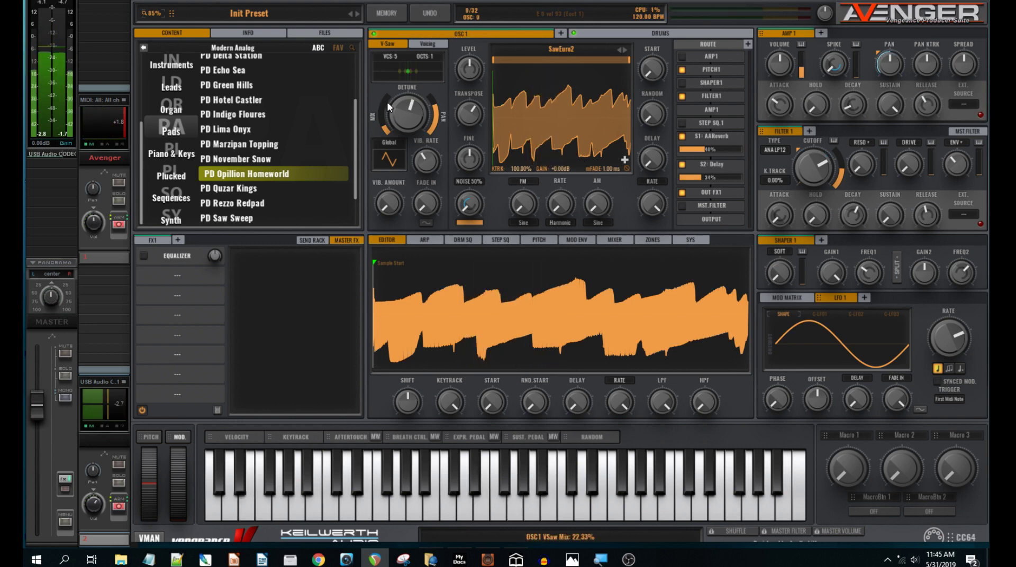
{"action": "scroll", "coordinate": [386, 105], "scroll_direction": "up", "scroll_amount": 6}
{"action": "left_click", "coordinate": [377, 88]}
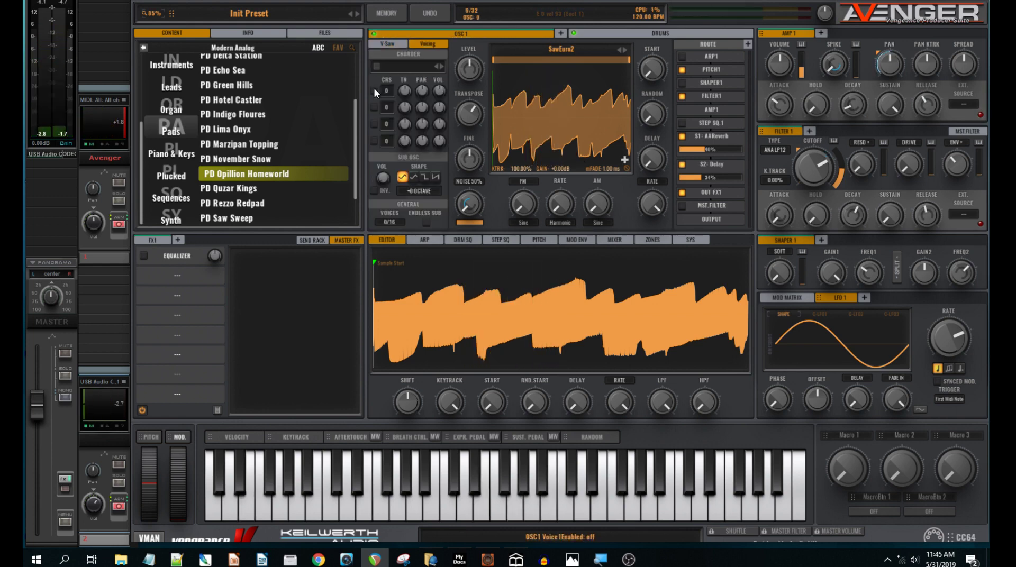
{"action": "left_click", "coordinate": [373, 107]}
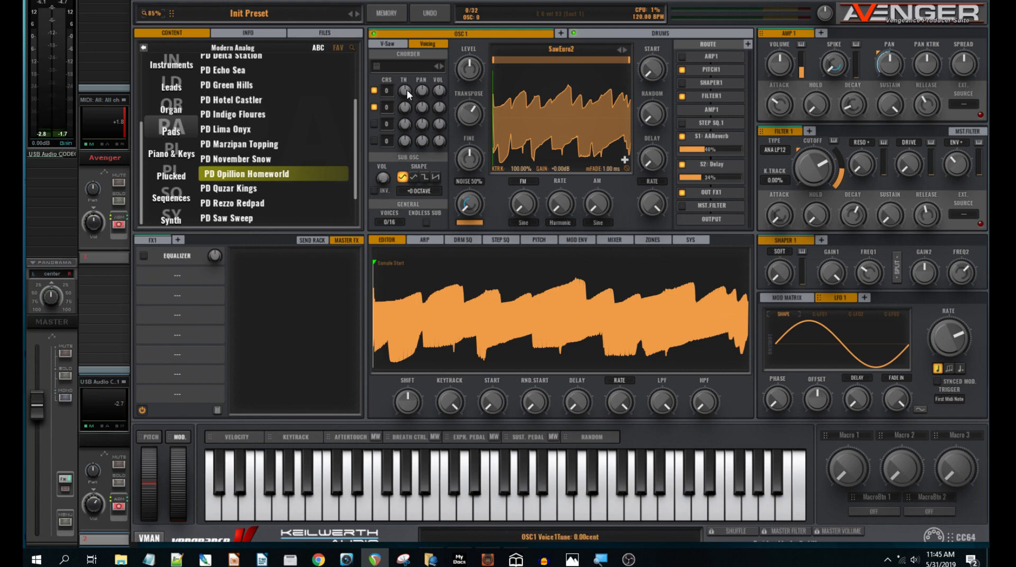
{"action": "mouse_move", "coordinate": [405, 90]}
{"action": "left_mouse_down"}
{"action": "mouse_move", "coordinate": [409, 103]}
{"action": "mouse_move", "coordinate": [409, 94]}
{"action": "left_mouse_up"}
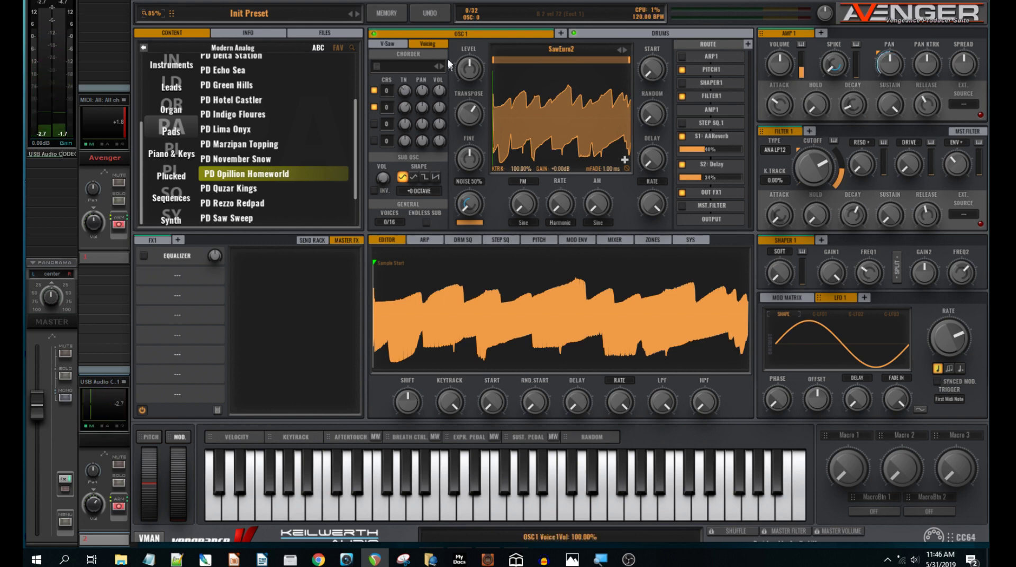
Open oscillator 1's waveform browser and look through the Wavetables category
{"action": "left_click", "coordinate": [569, 50]}
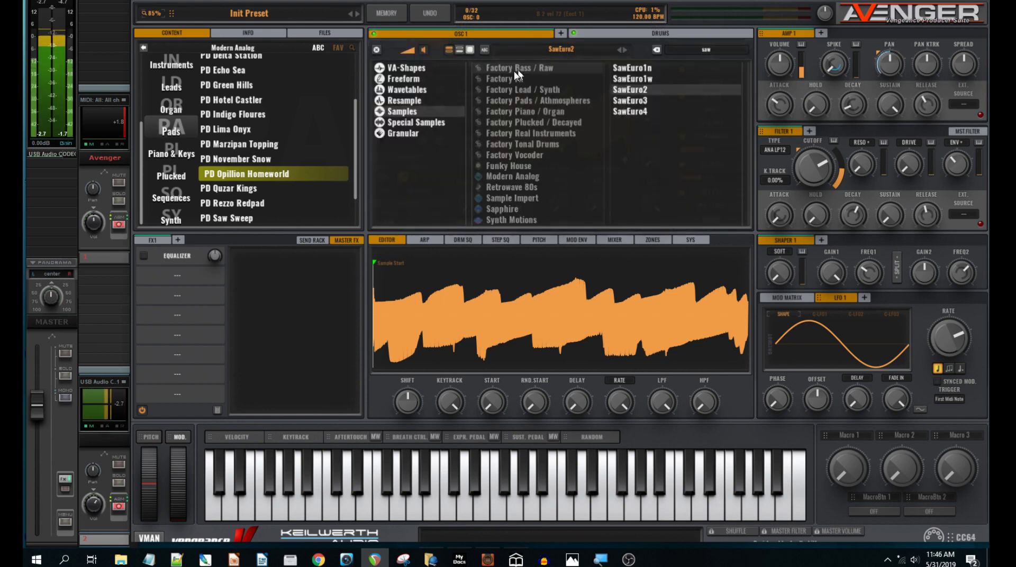
{"action": "left_click", "coordinate": [426, 91]}
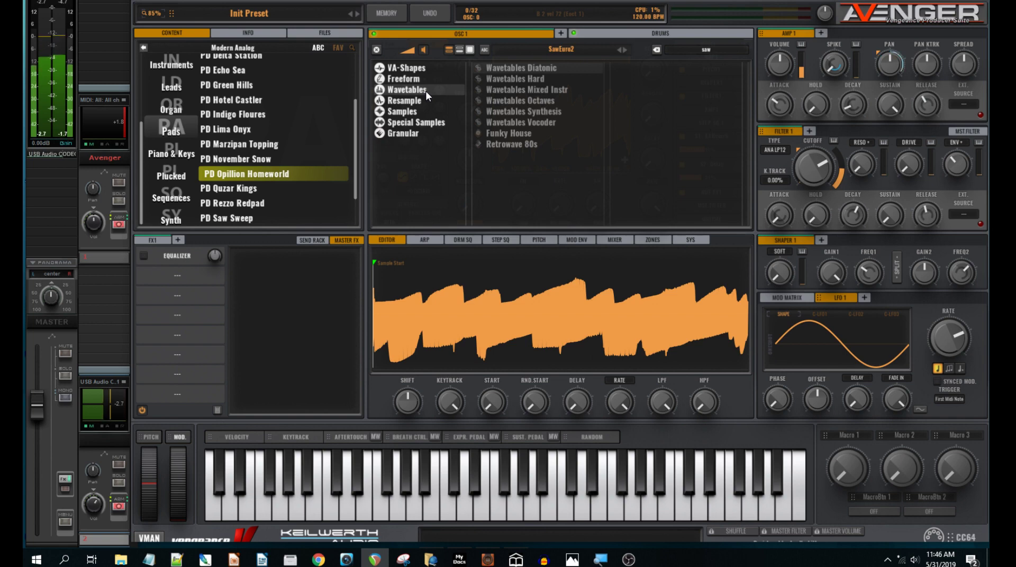